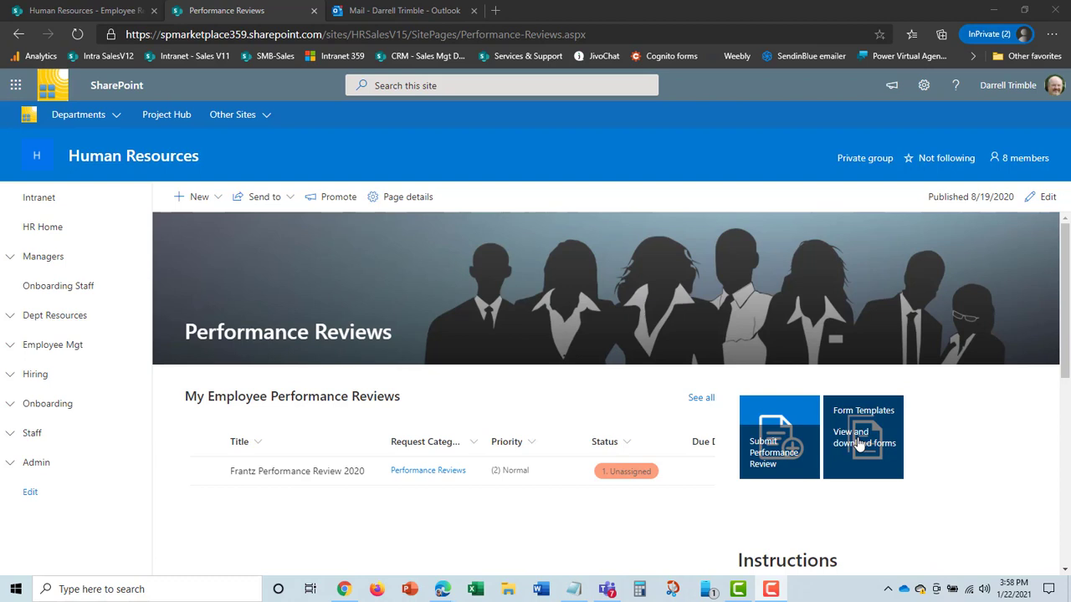
# Step: Download Performance Evaluation Professional Level.docx from the HR Form Templates library
pyautogui.click(859, 445)
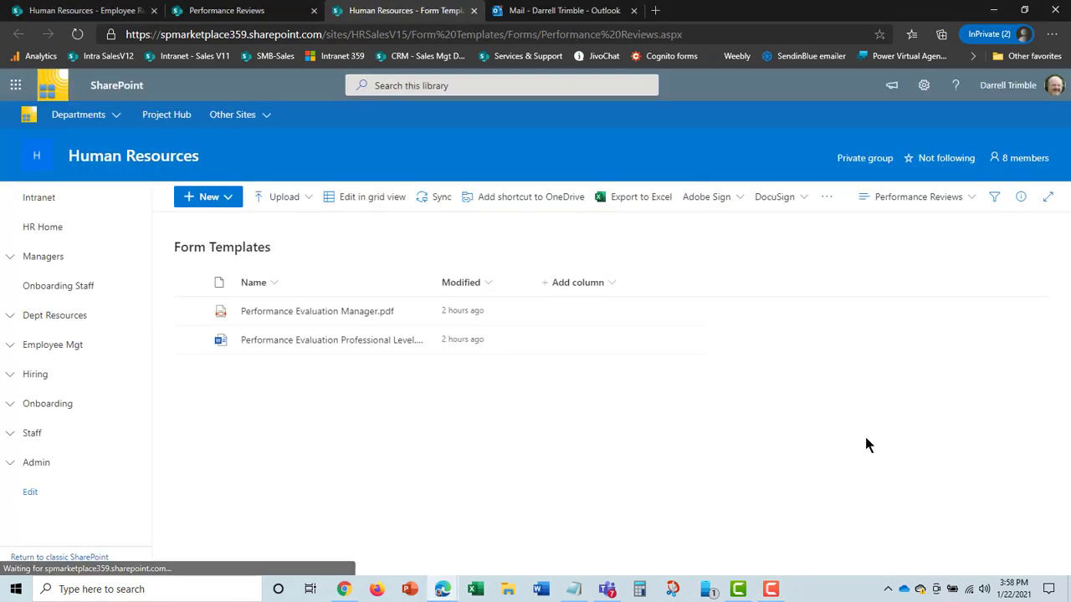
pyautogui.moveTo(368, 348)
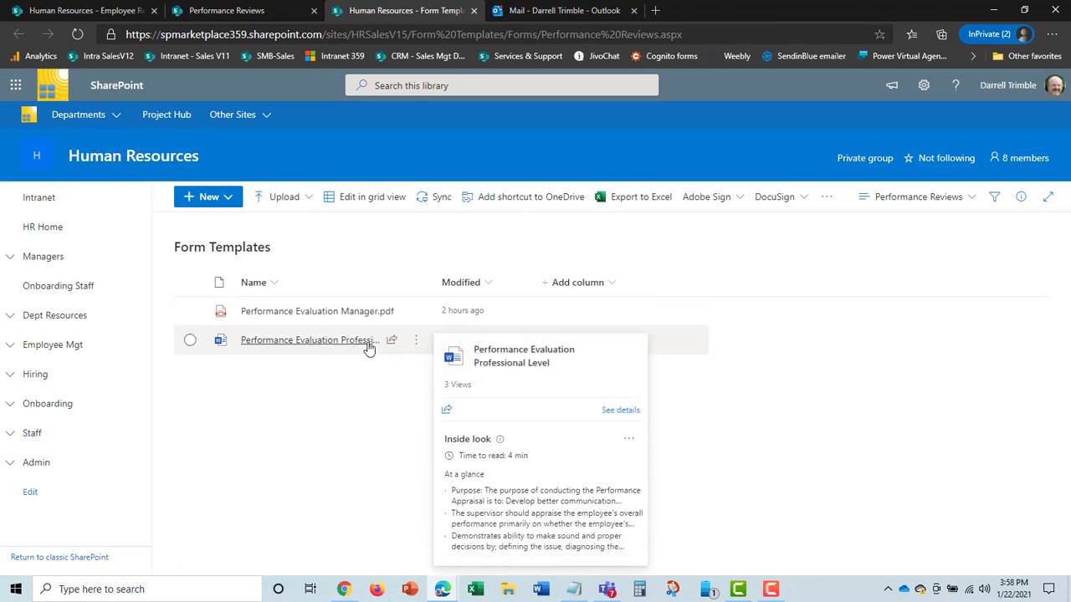
pyautogui.click(190, 340)
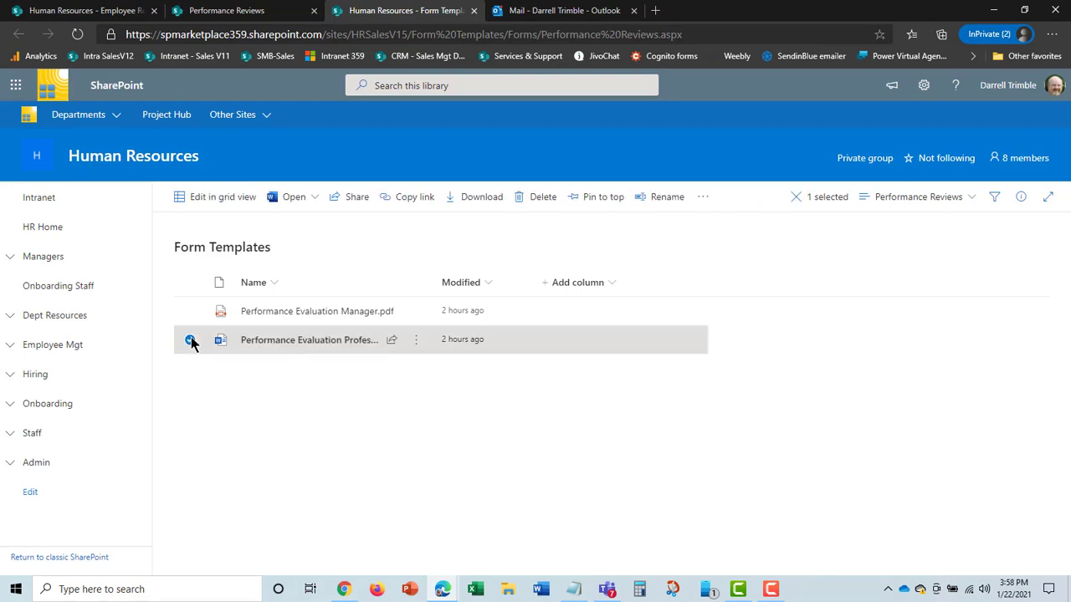
pyautogui.click(486, 197)
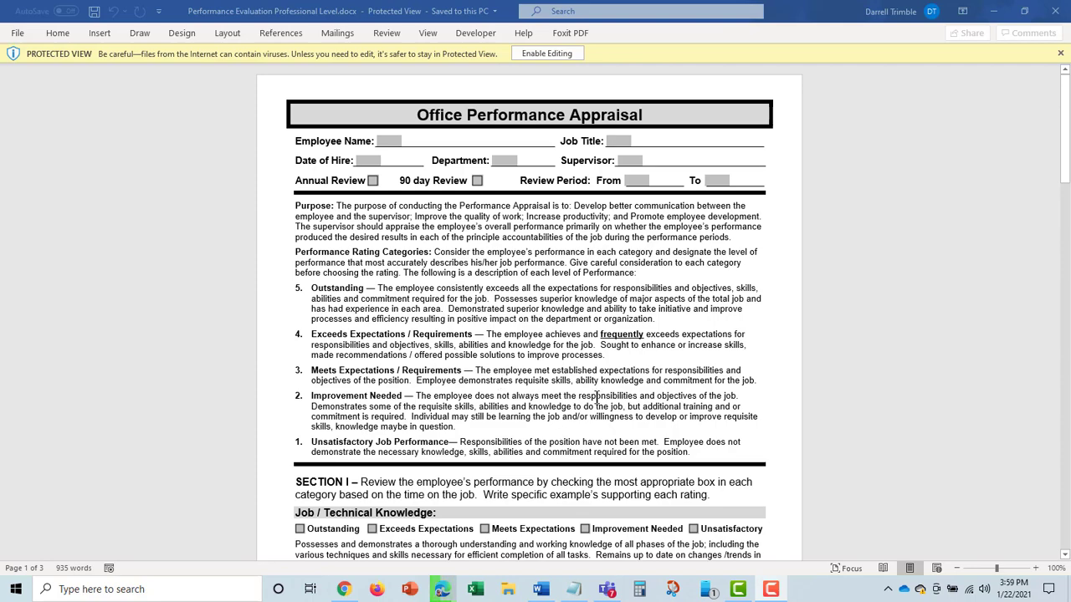
# Step: Scroll through the three-page Office Performance Appraisal form in Word's Protected View
pyautogui.scroll(-12, 596, 398)
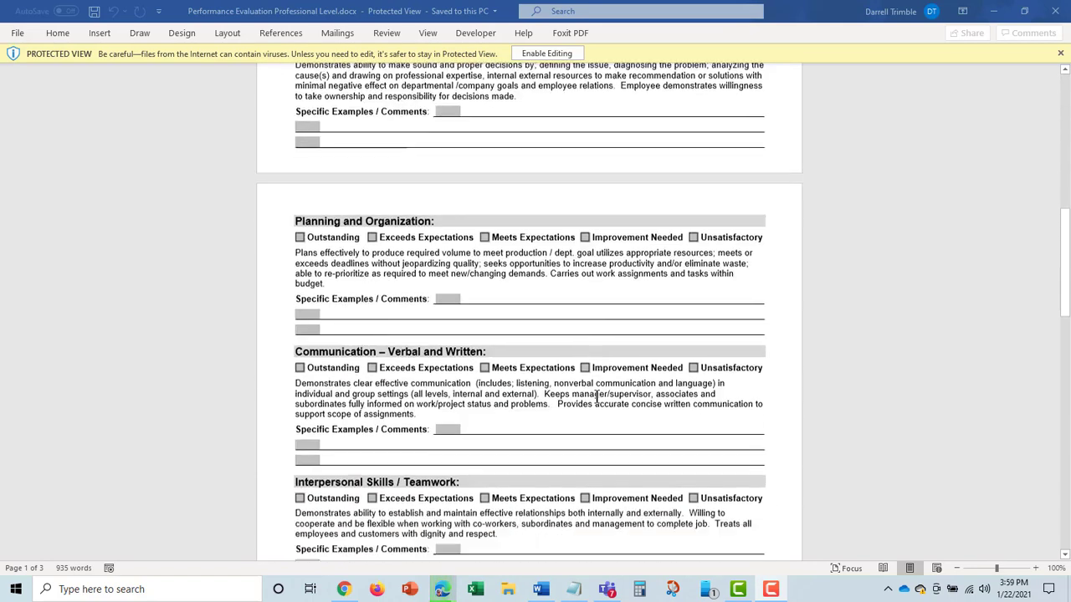
pyautogui.scroll(-13, 596, 398)
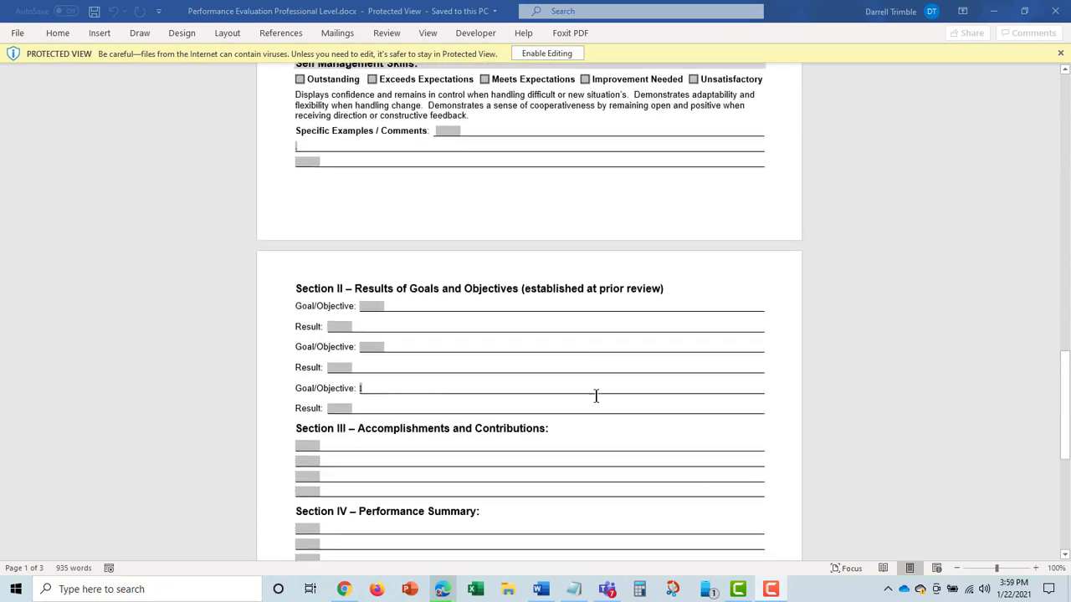
pyautogui.scroll(-2, 596, 399)
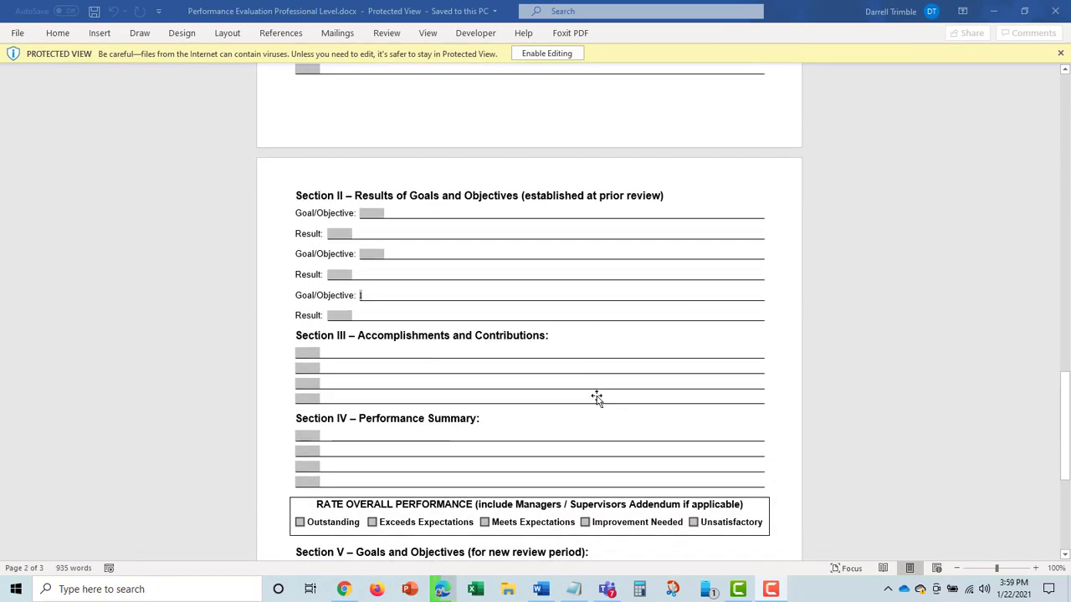
pyautogui.scroll(20, 596, 399)
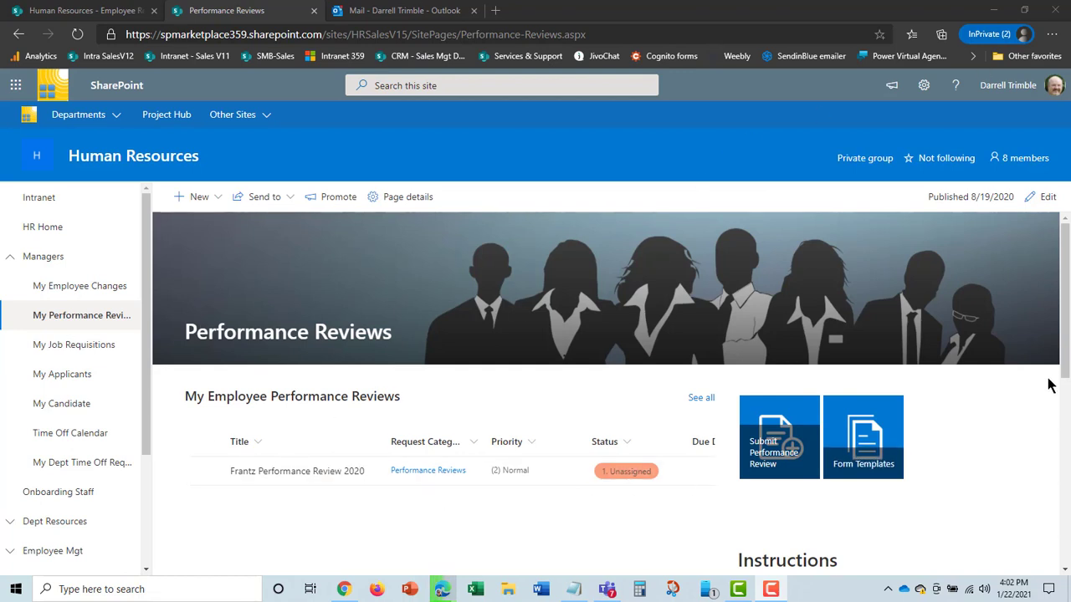
# Step: Start a new Service Request preset to the Performance Reviews category from the Submit Performance Review tile
pyautogui.moveTo(1065, 361)
pyautogui.mouseDown()
pyautogui.moveTo(1065, 460)
pyautogui.moveTo(1065, 361)
pyautogui.mouseUp()
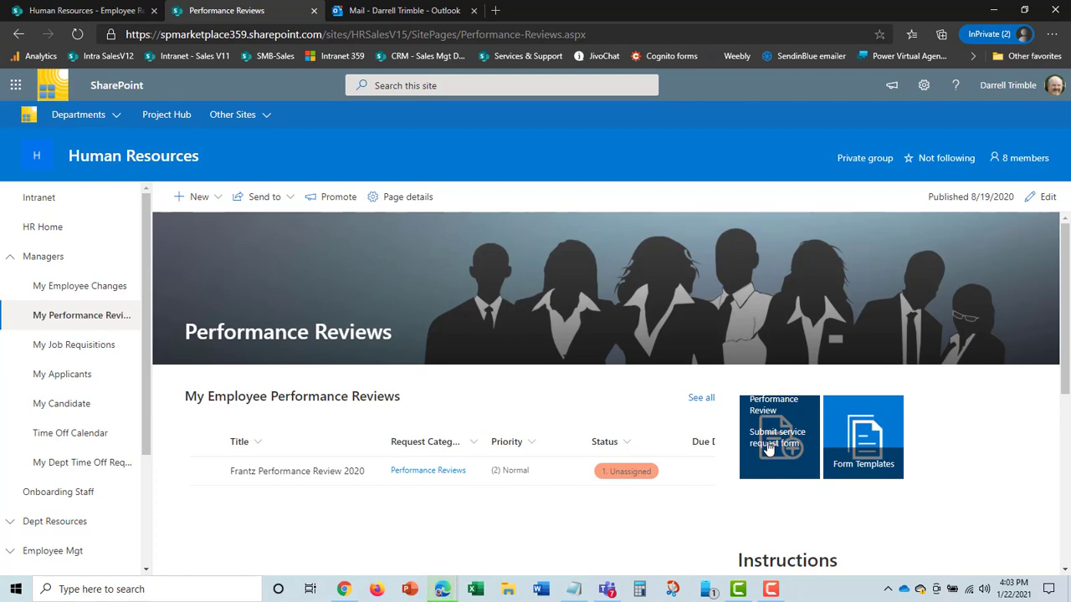
pyautogui.click(768, 449)
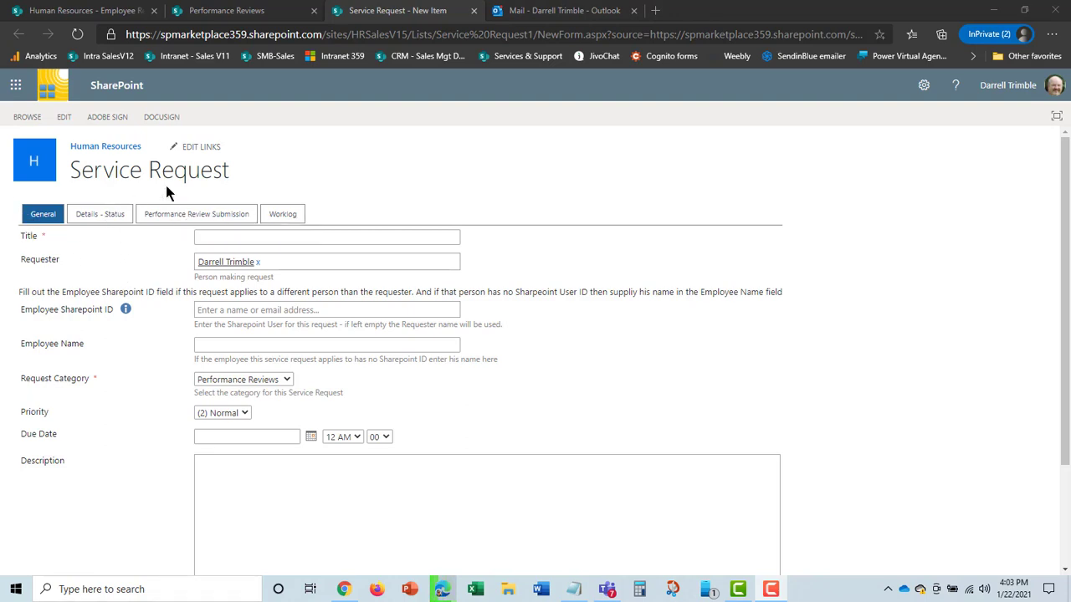
# Step: Title the request with the employee's name followed by '2021 review'
pyautogui.click(225, 237)
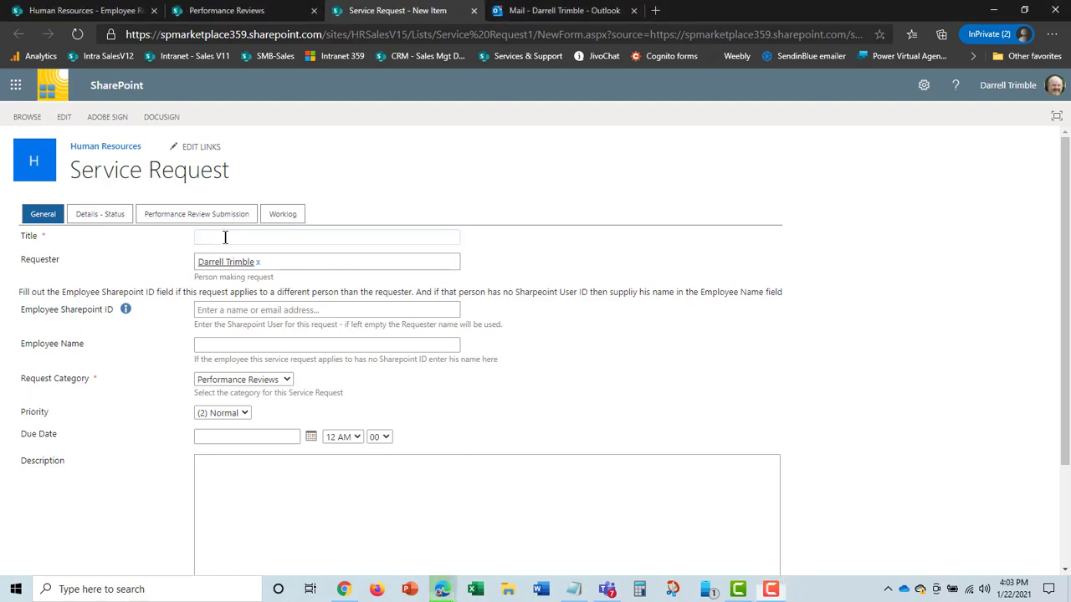
pyautogui.click(225, 237)
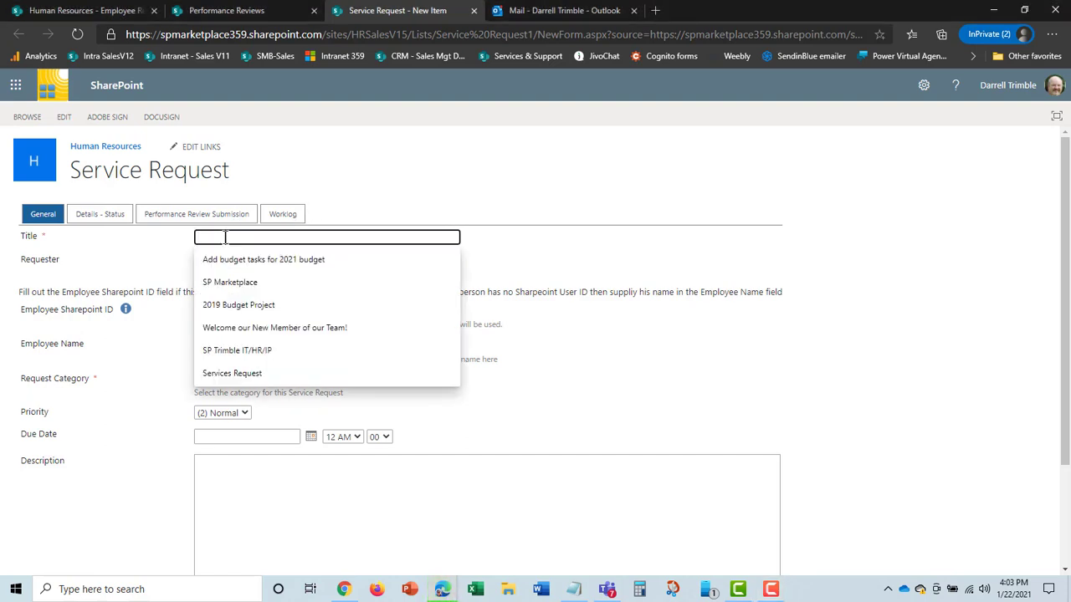
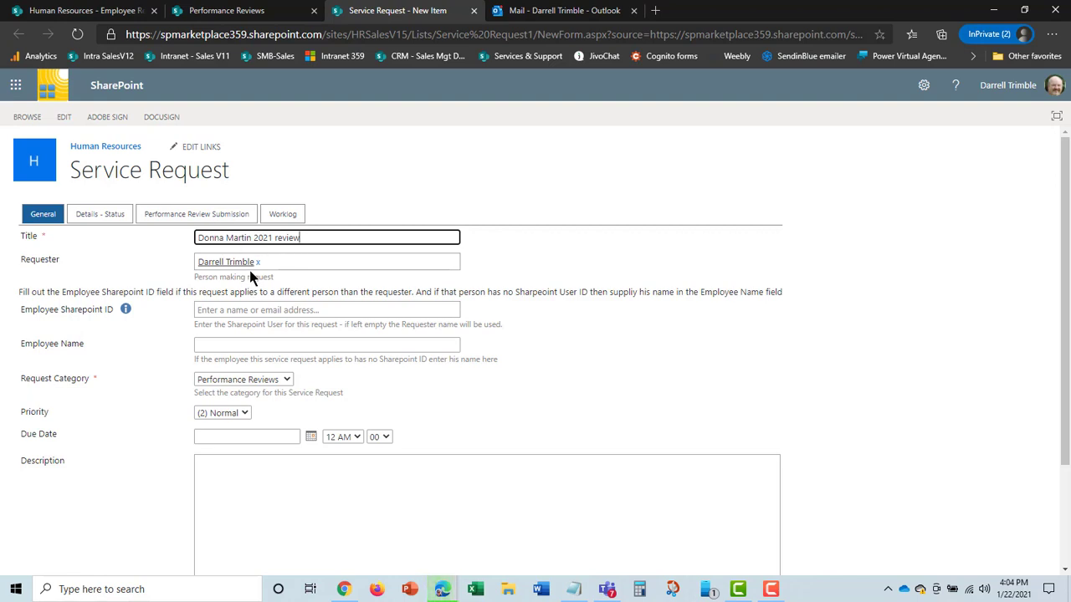
# Step: Select that employee in the Employee Sharepoint ID picker and go to Attachments
pyautogui.click(238, 310)
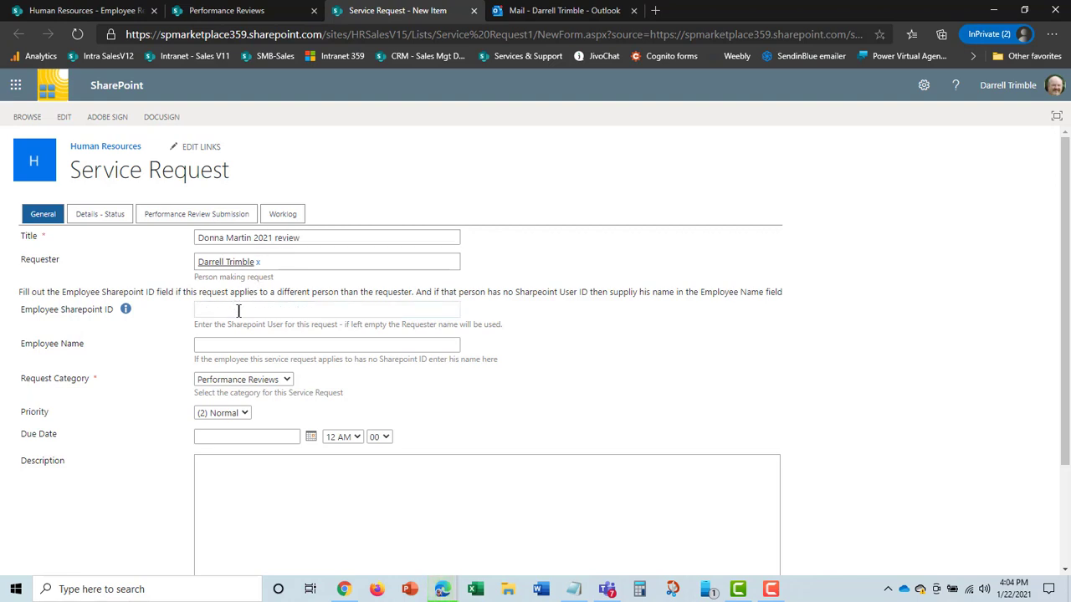
pyautogui.write('donn')
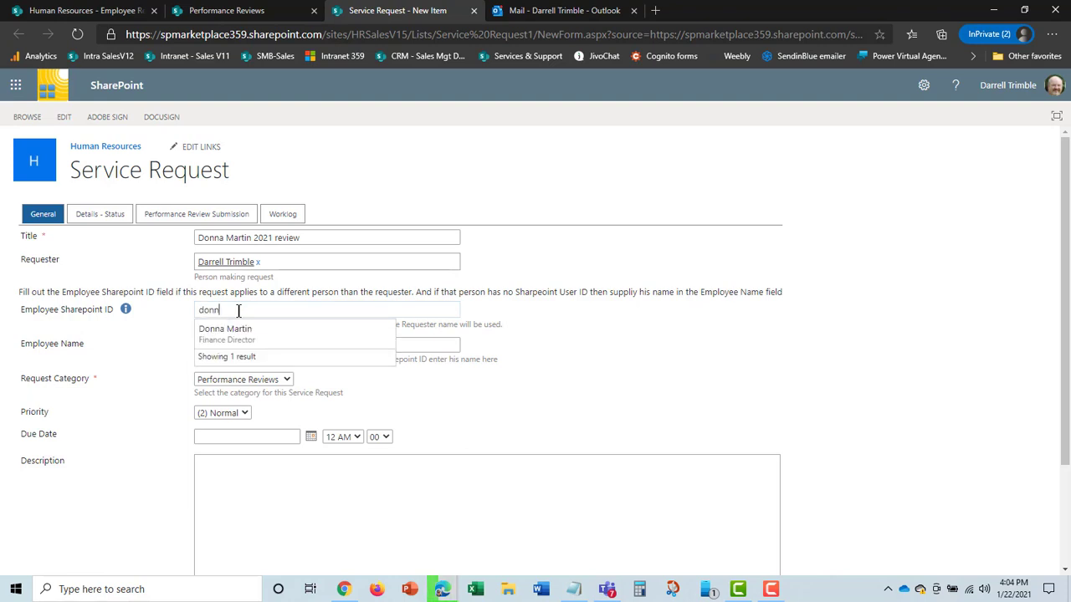
pyautogui.click(246, 332)
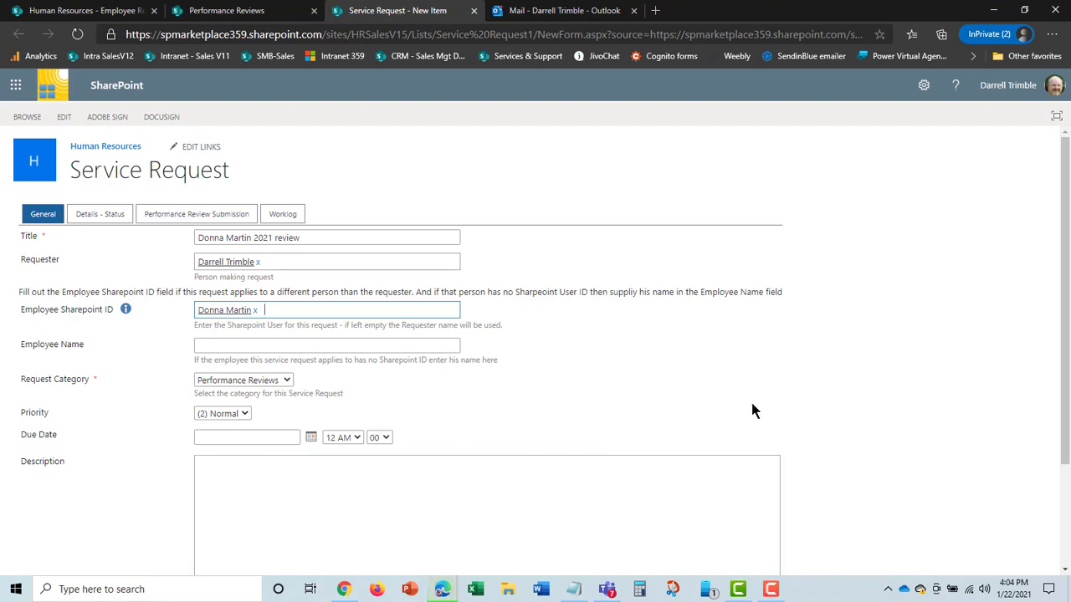
pyautogui.scroll(-3, 752, 404)
pyautogui.scroll(3, 754, 403)
pyautogui.scroll(-3, 753, 403)
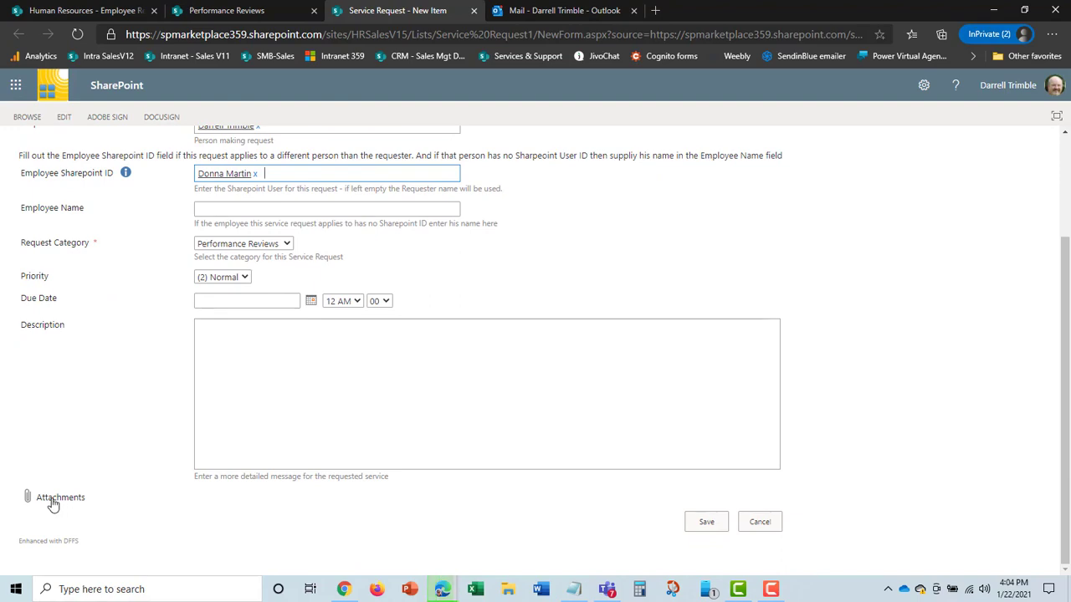
pyautogui.click(50, 499)
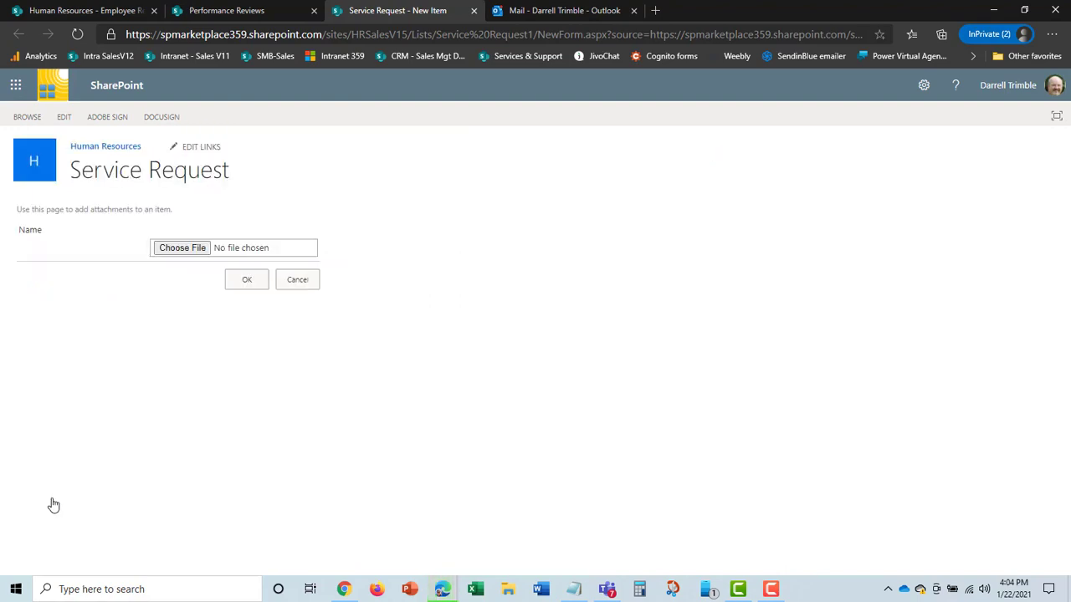
# Step: Attach the employee's 2021 review document and save the service request
pyautogui.click(184, 248)
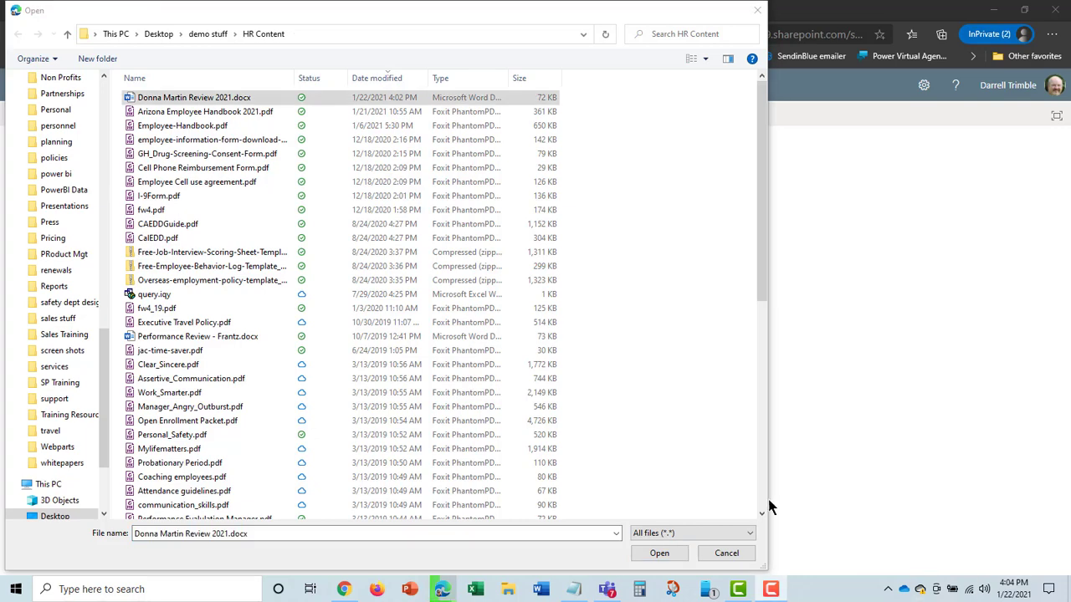
pyautogui.click(652, 553)
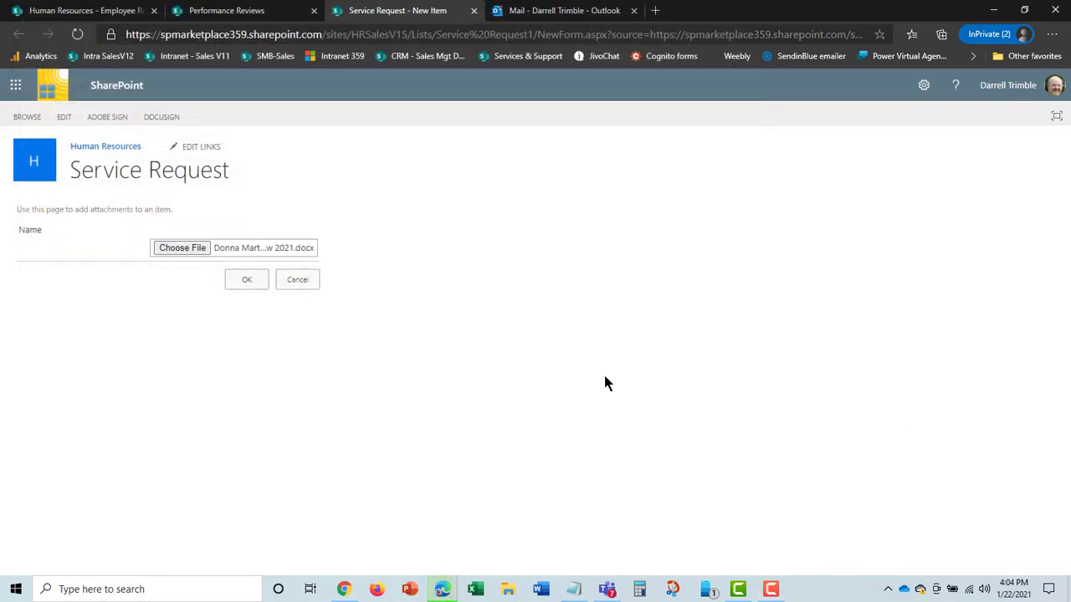
pyautogui.click(249, 282)
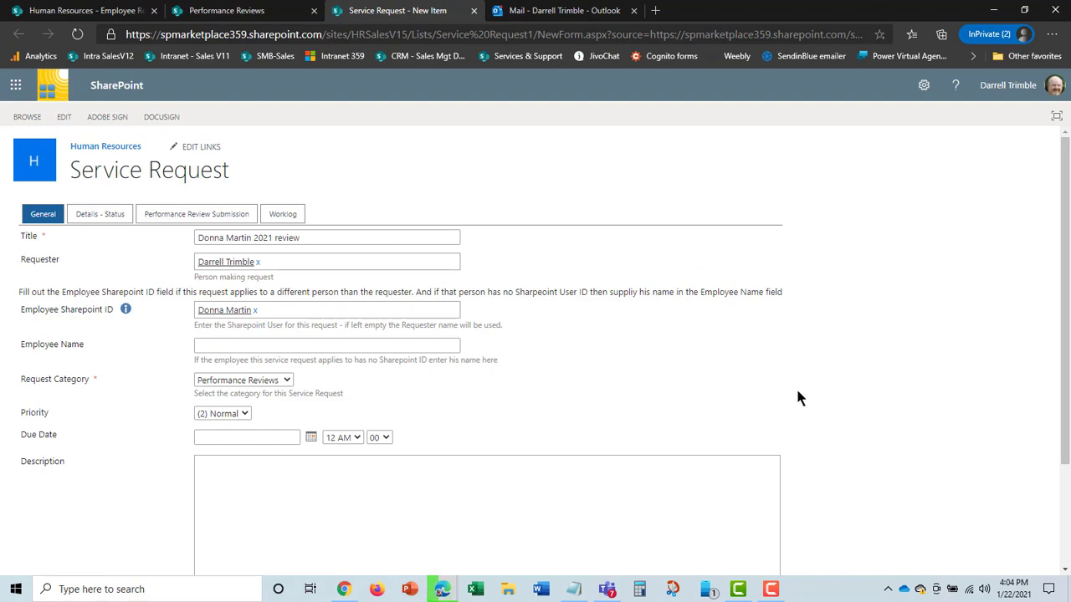
pyautogui.scroll(-3, 795, 386)
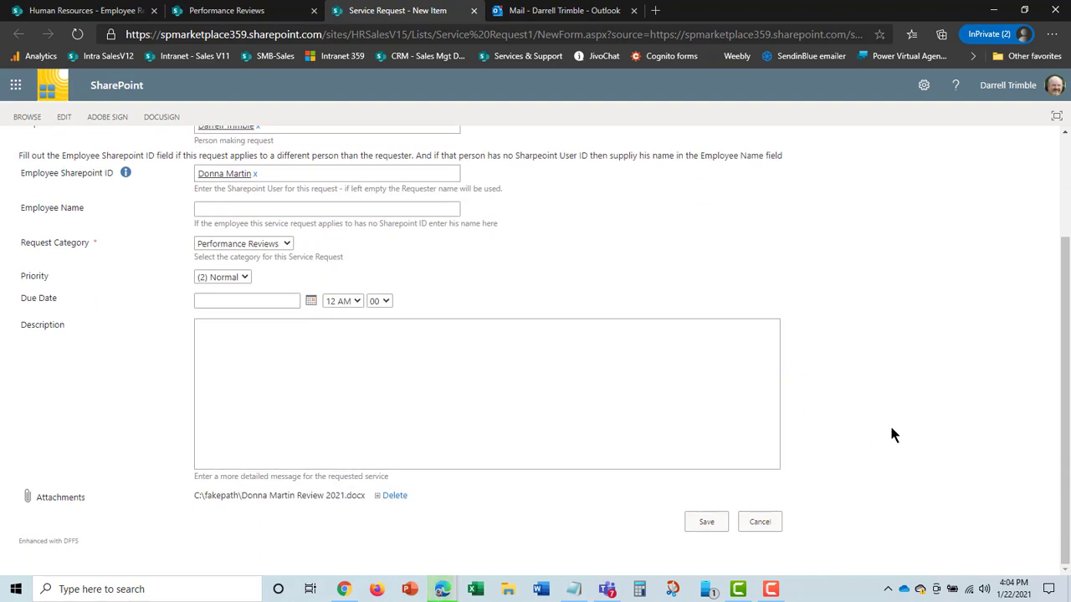
pyautogui.click(707, 523)
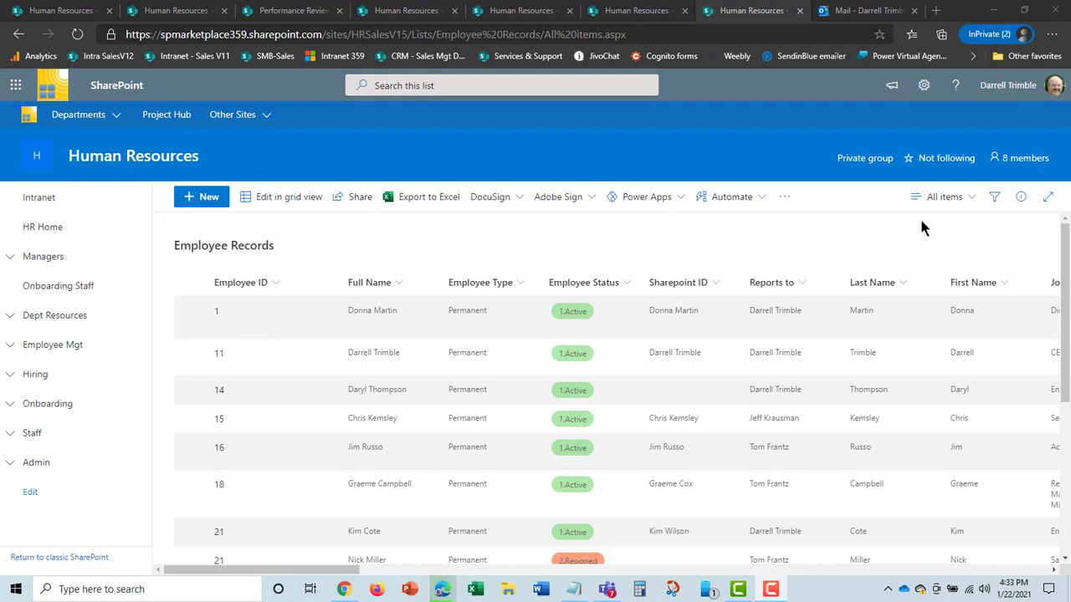
# Step: Switch Employee Records to the Performance-Appraisal view and browse its ratings and next review dates
pyautogui.click(970, 201)
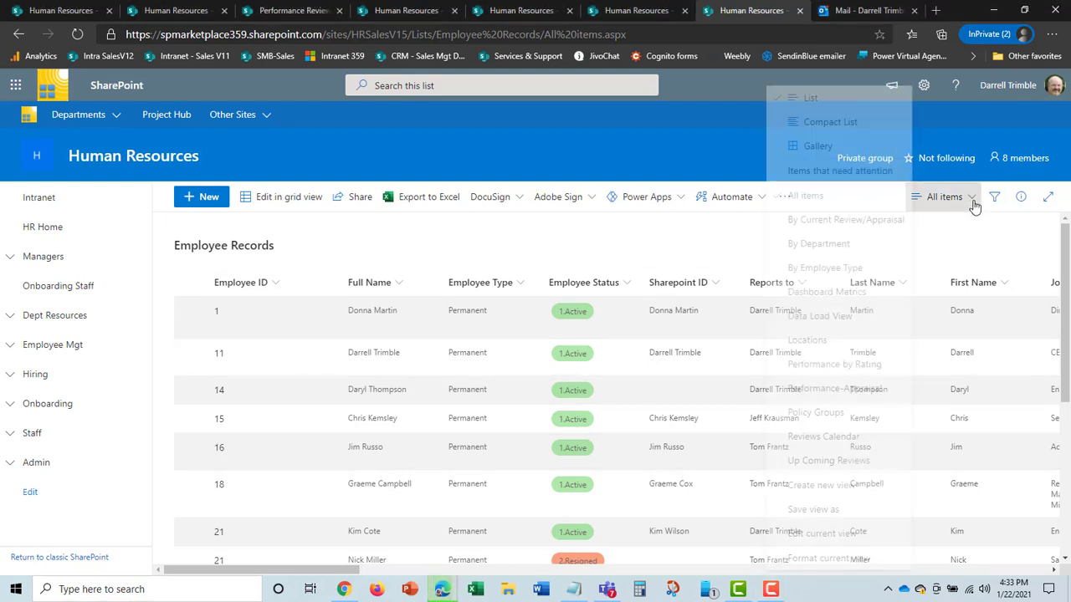
pyautogui.click(843, 389)
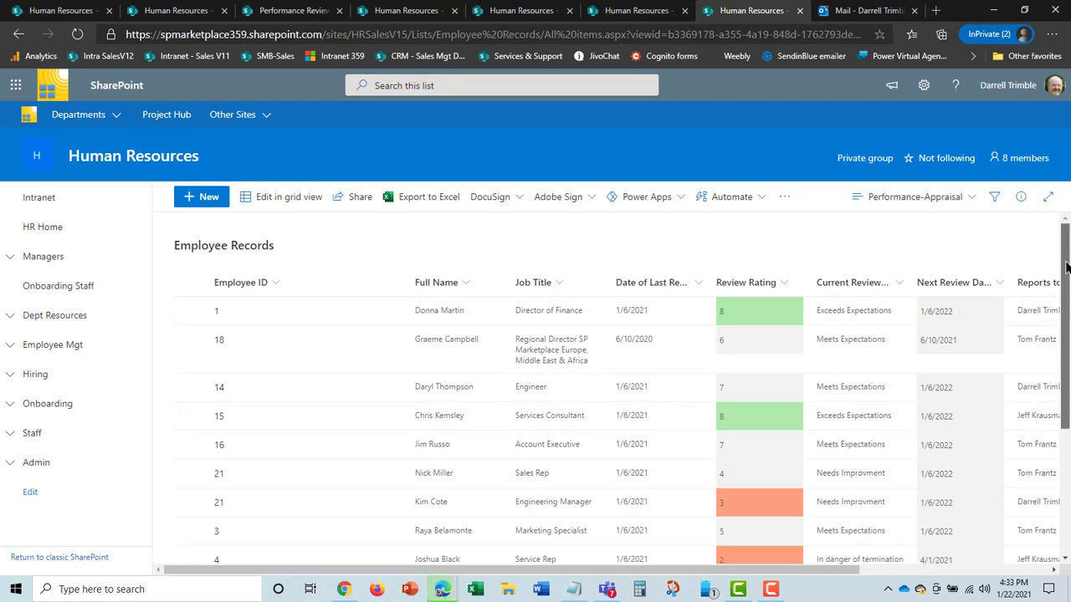
pyautogui.scroll(-3, 986, 403)
pyautogui.scroll(3, 642, 419)
pyautogui.scroll(-3, 642, 419)
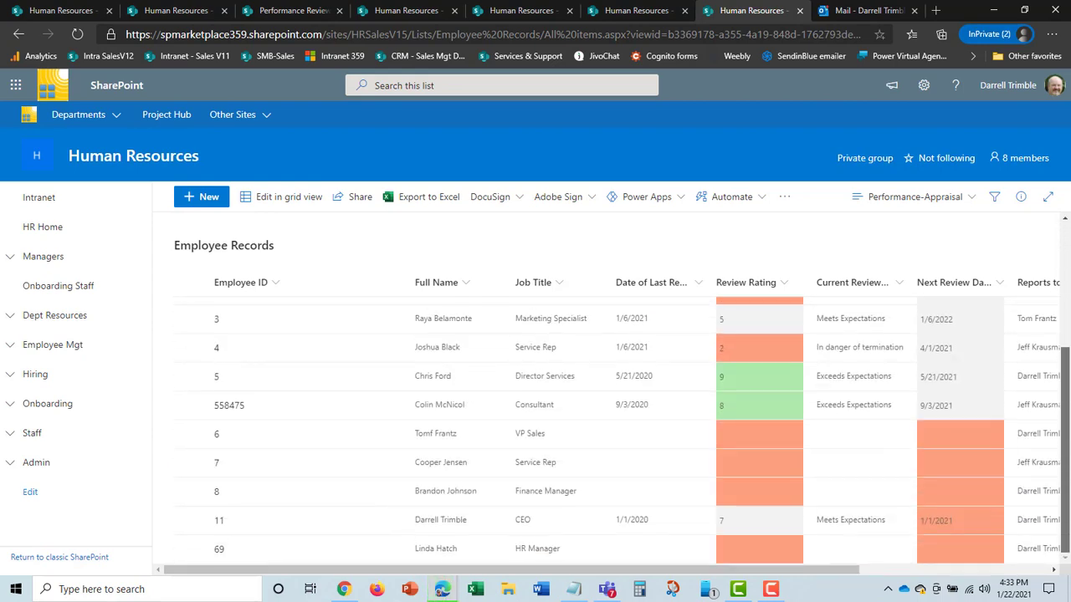
pyautogui.scroll(5, 643, 418)
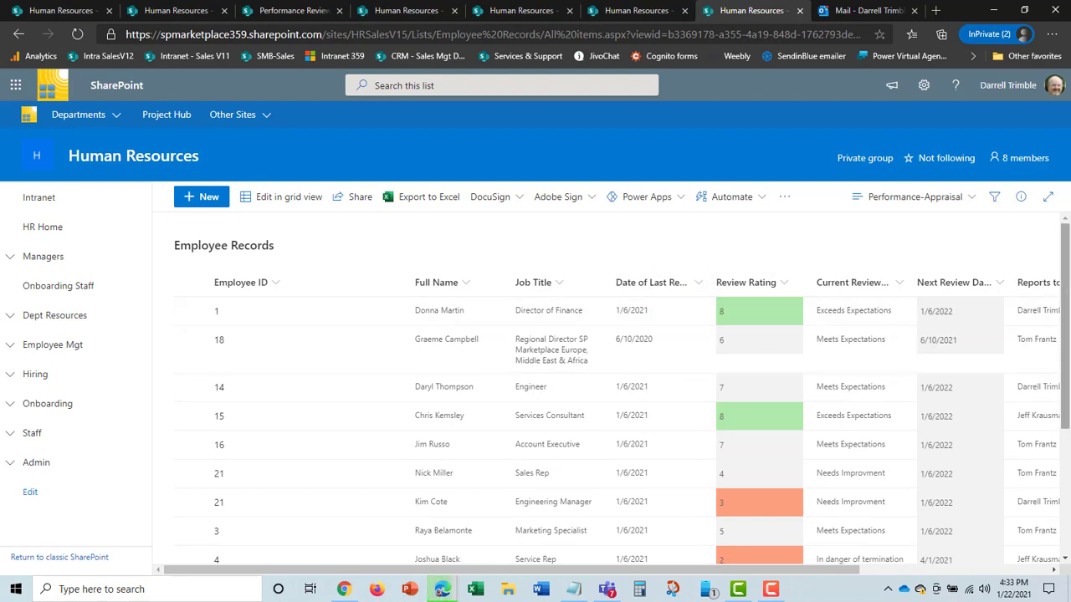
pyautogui.scroll(-1, 1067, 322)
pyautogui.scroll(-3, 1067, 322)
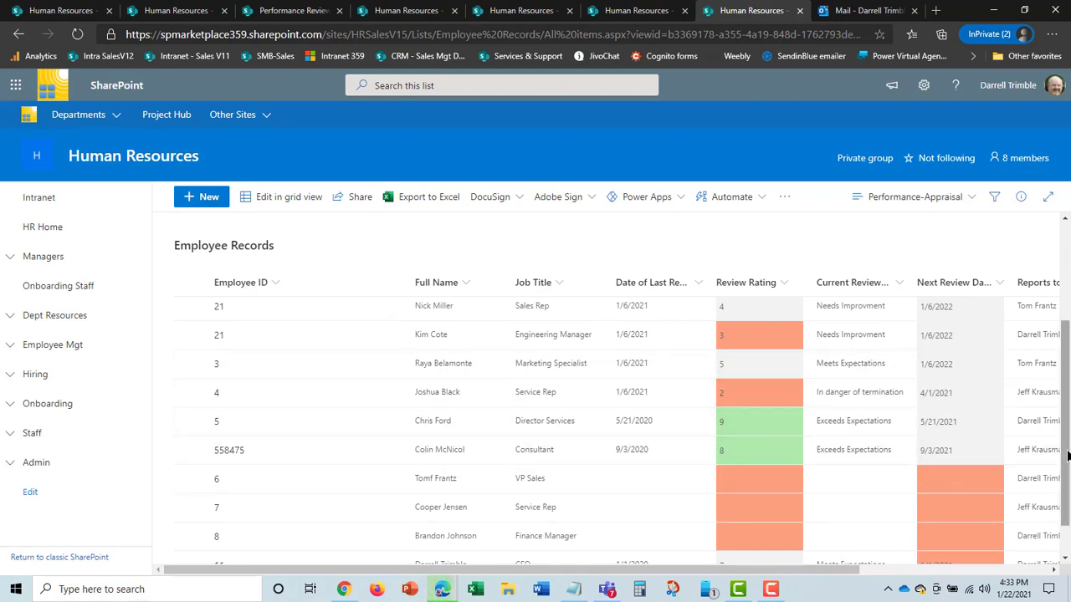
pyautogui.scroll(-1, 1066, 443)
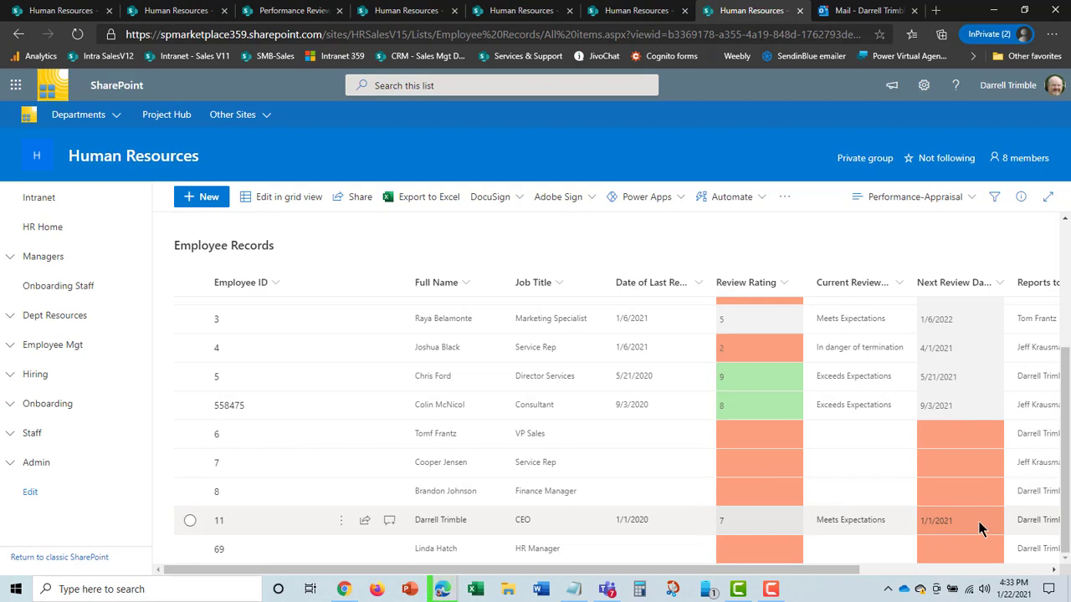
pyautogui.scroll(3, 904, 352)
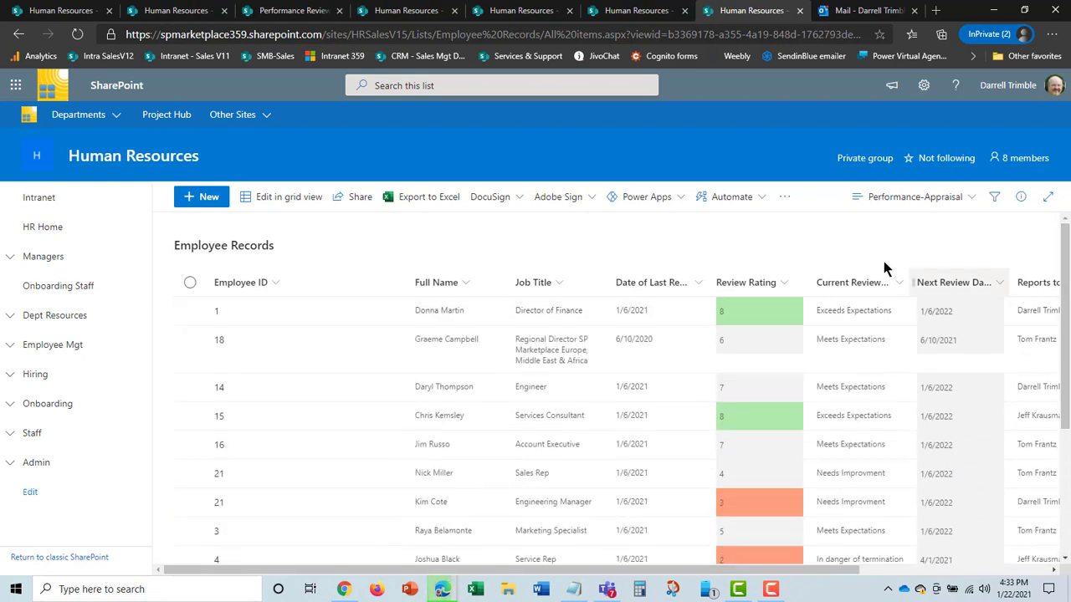
pyautogui.click(970, 199)
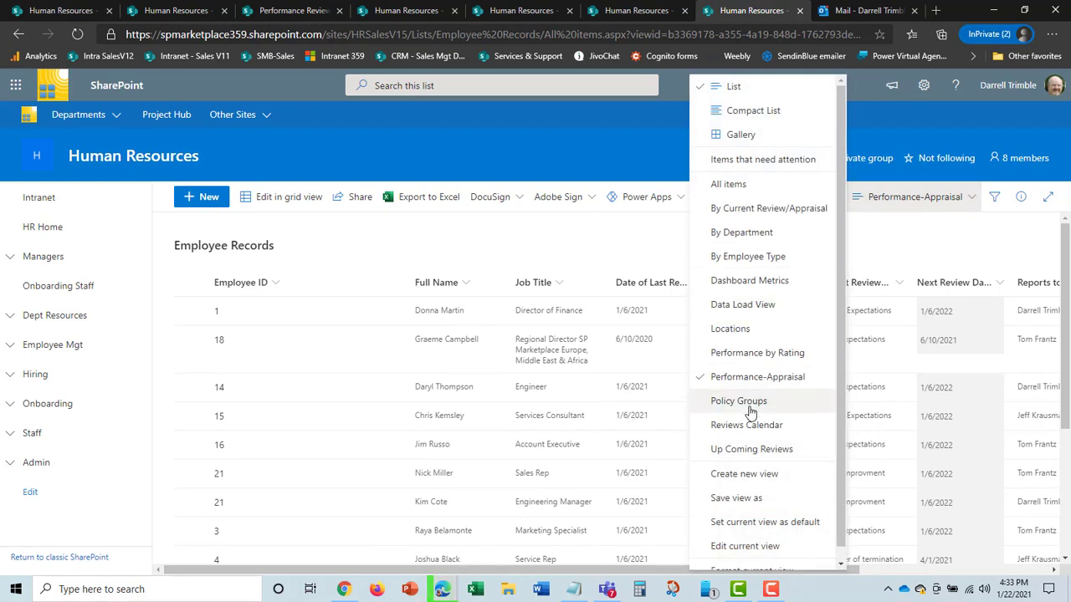
# Step: Check the Up Coming Reviews view, then switch to the Performance by Rating view
pyautogui.click(760, 450)
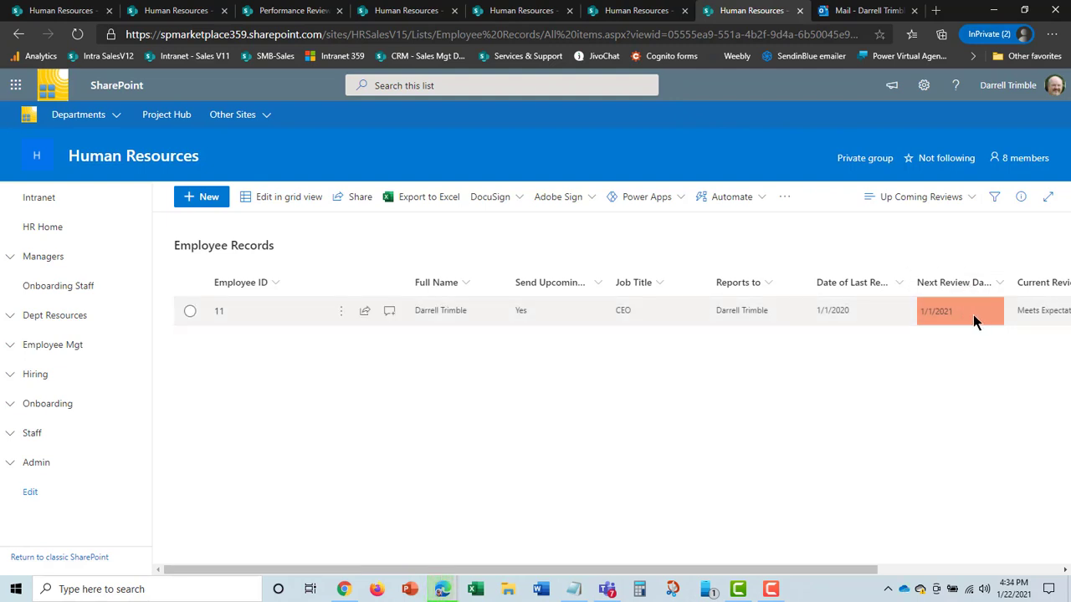
pyautogui.click(971, 201)
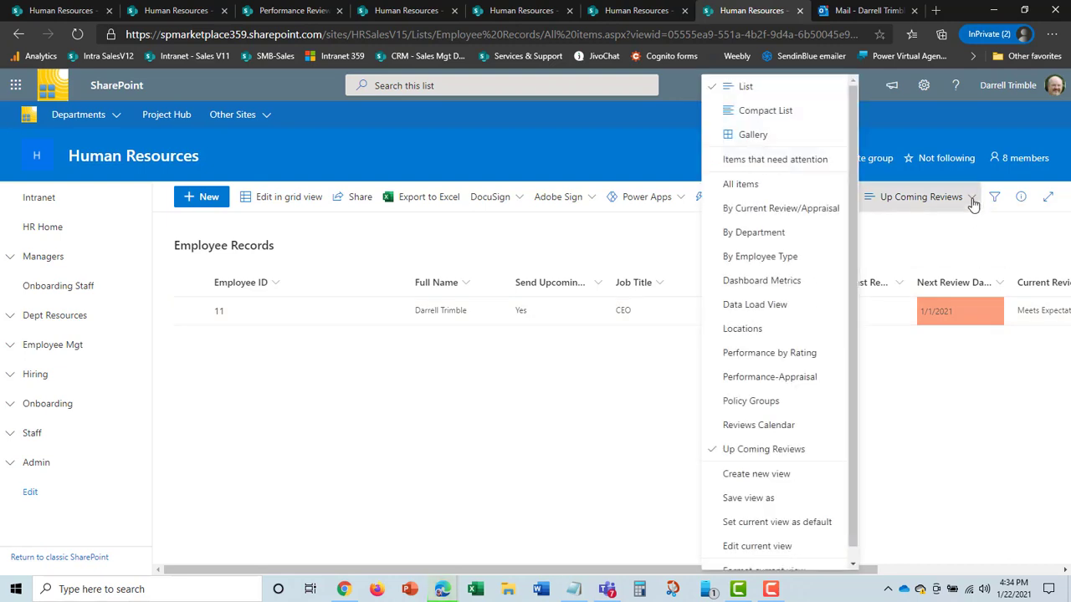
pyautogui.click(797, 361)
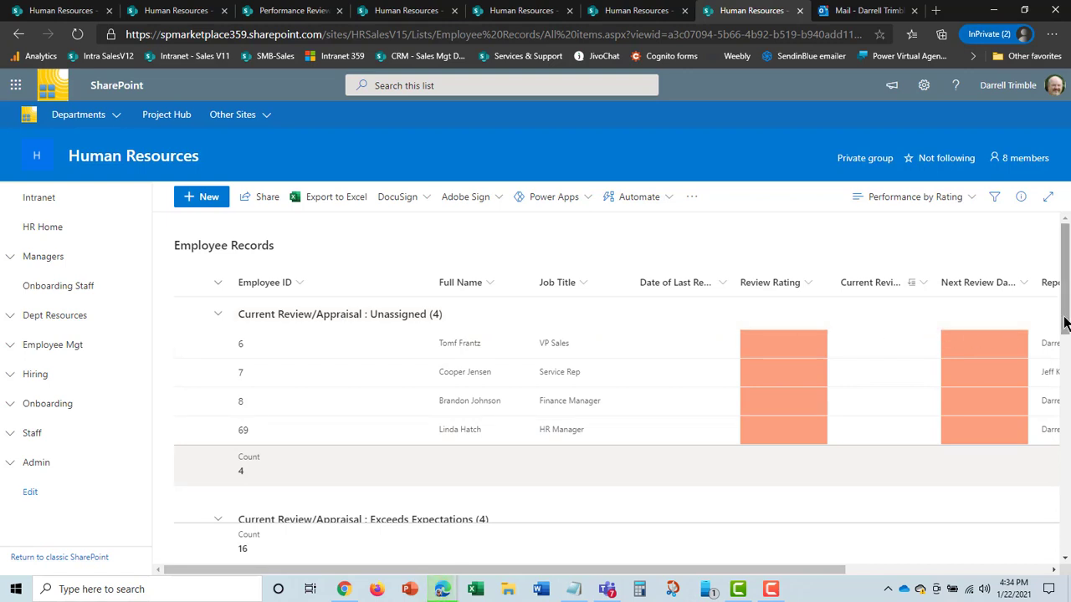
pyautogui.moveTo(1064, 322)
pyautogui.mouseDown()
pyautogui.moveTo(1064, 357)
pyautogui.moveTo(1061, 302)
pyautogui.moveTo(1063, 339)
pyautogui.mouseUp()
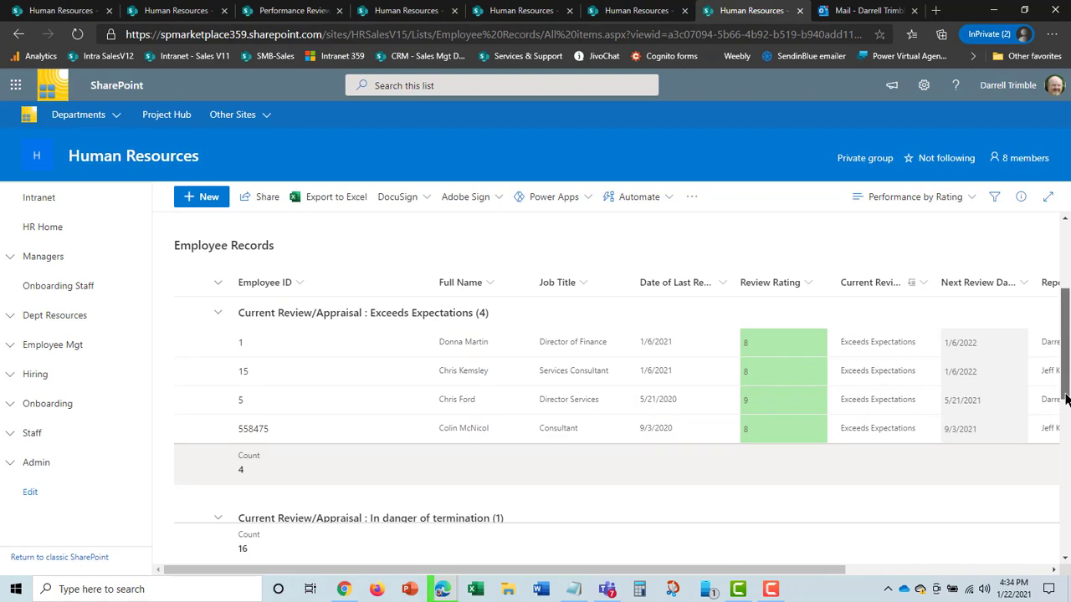
pyautogui.moveTo(1066, 398); pyautogui.dragTo(1066, 454)
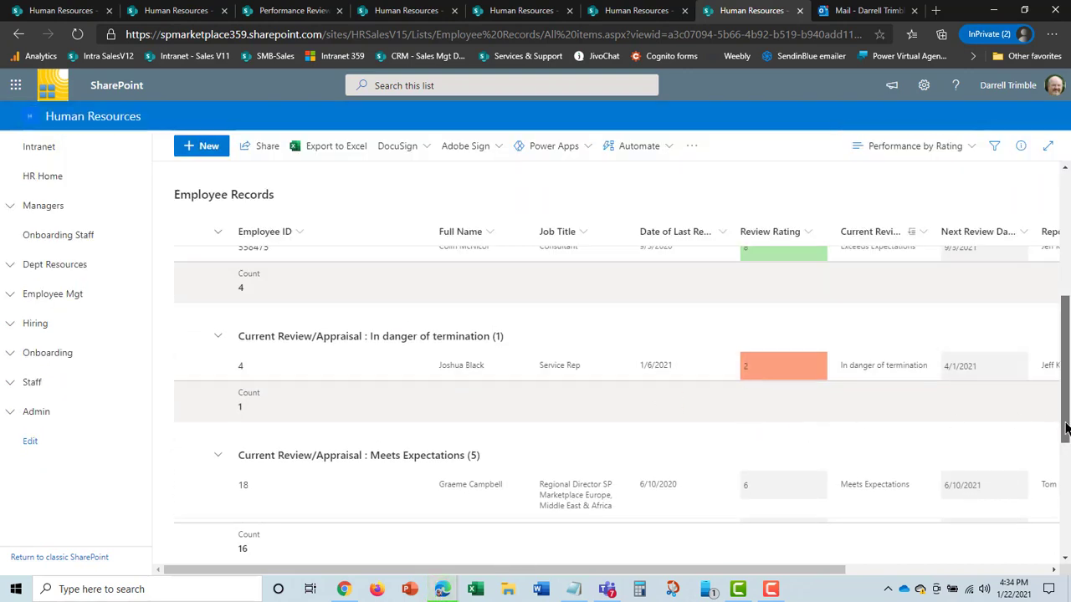
pyautogui.moveTo(1066, 429); pyautogui.dragTo(1063, 266)
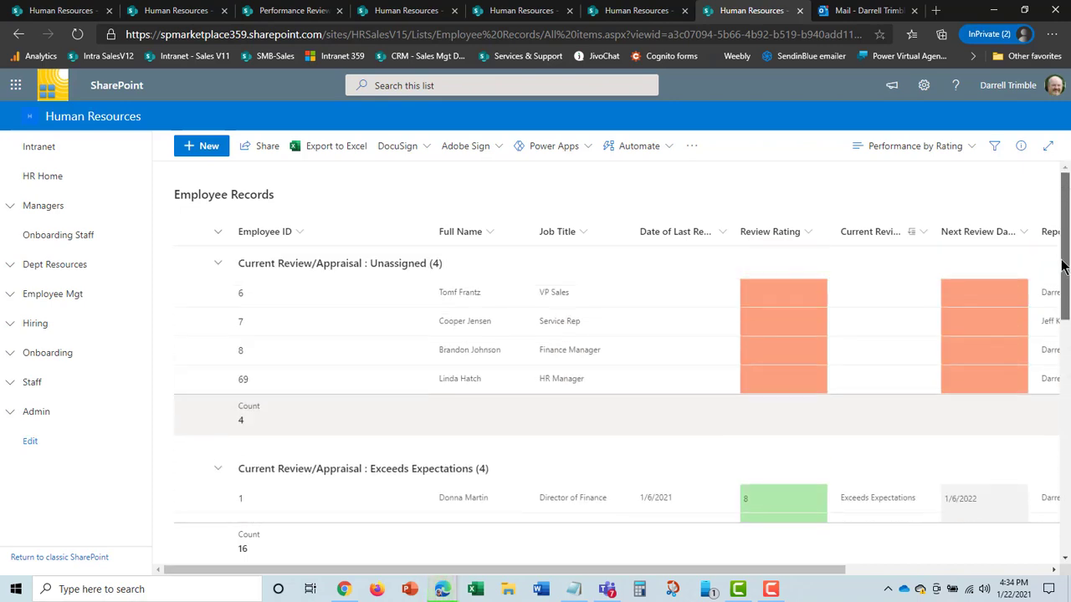
pyautogui.scroll(2, 786, 251)
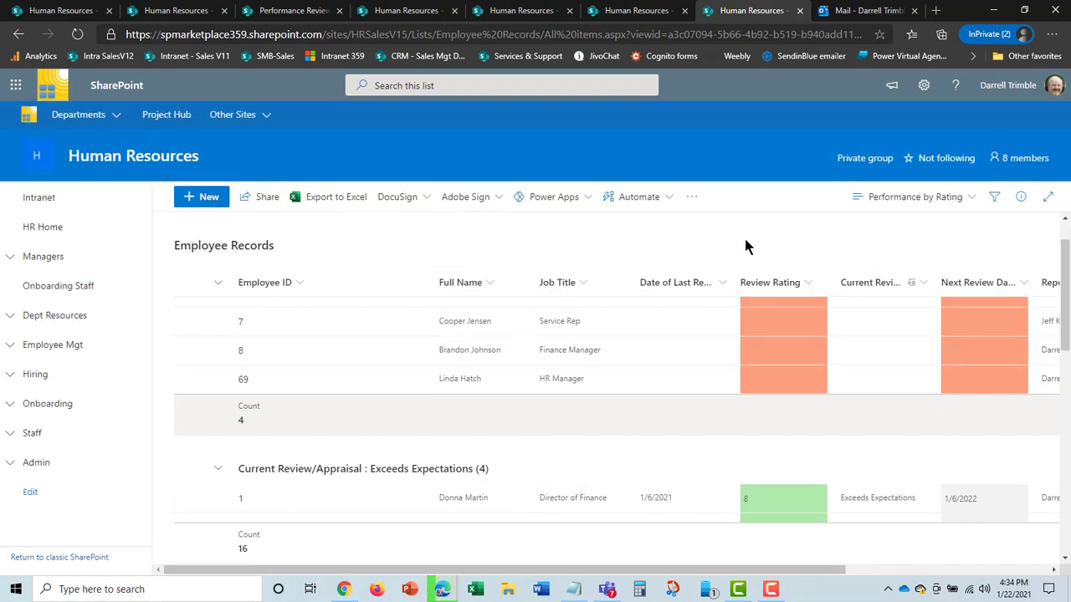